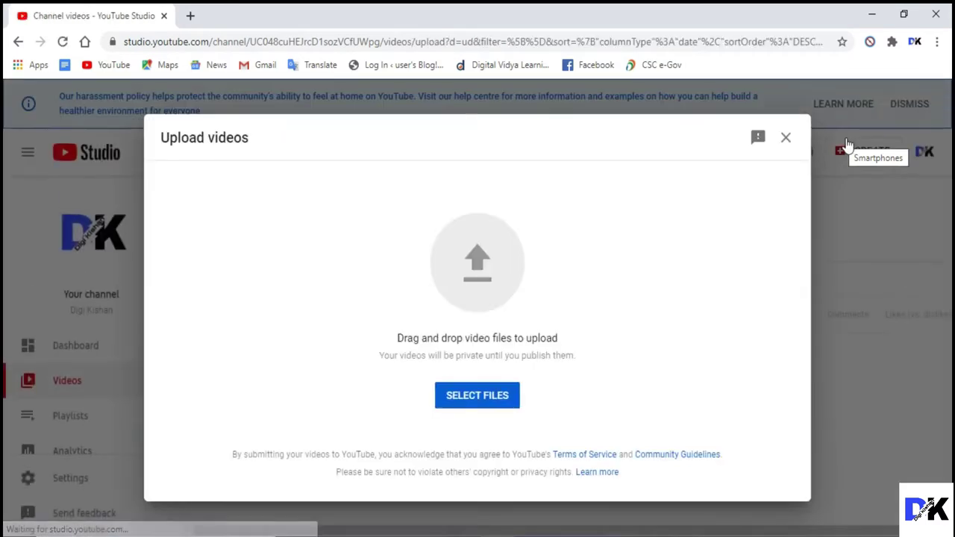
- Upload the video "How To Apply Bijali New Connection For Home Or Shop" from the Youtube Video folder on drive F:, keeping its title
left_click(490, 401)
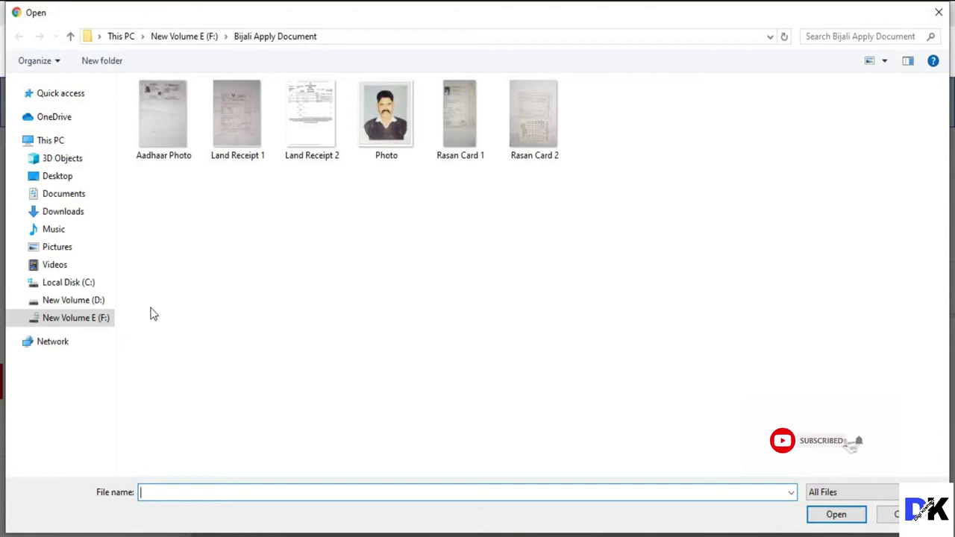
left_click(74, 317)
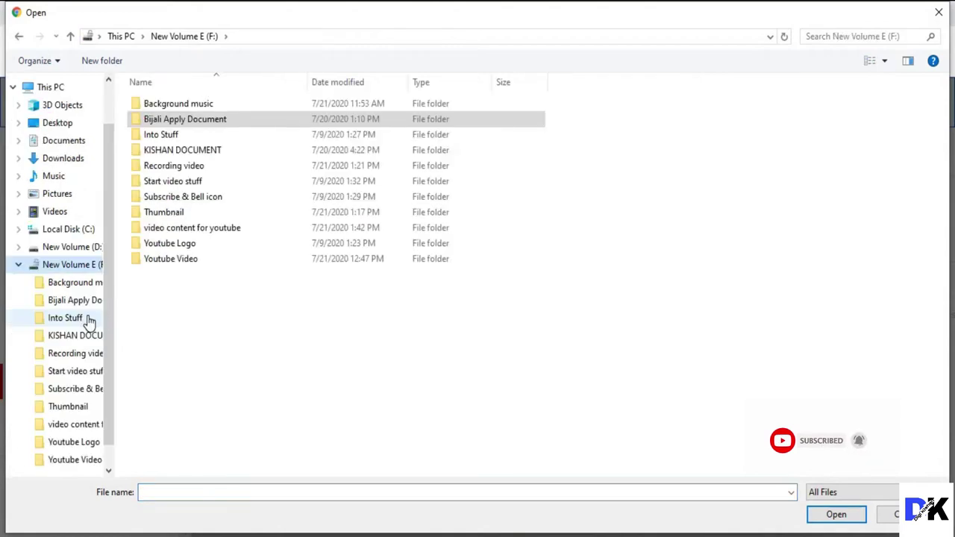
left_click(172, 263)
double_click(172, 263)
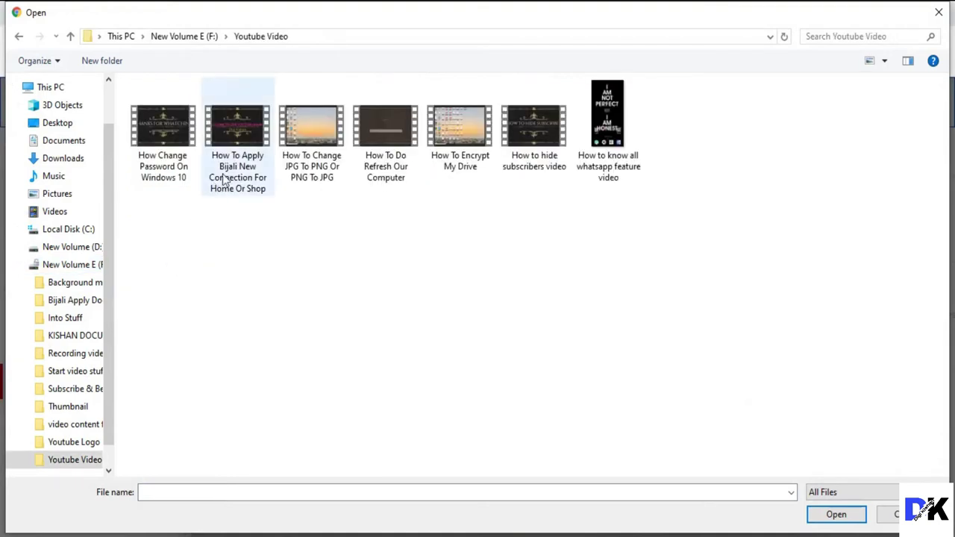
double_click(241, 152)
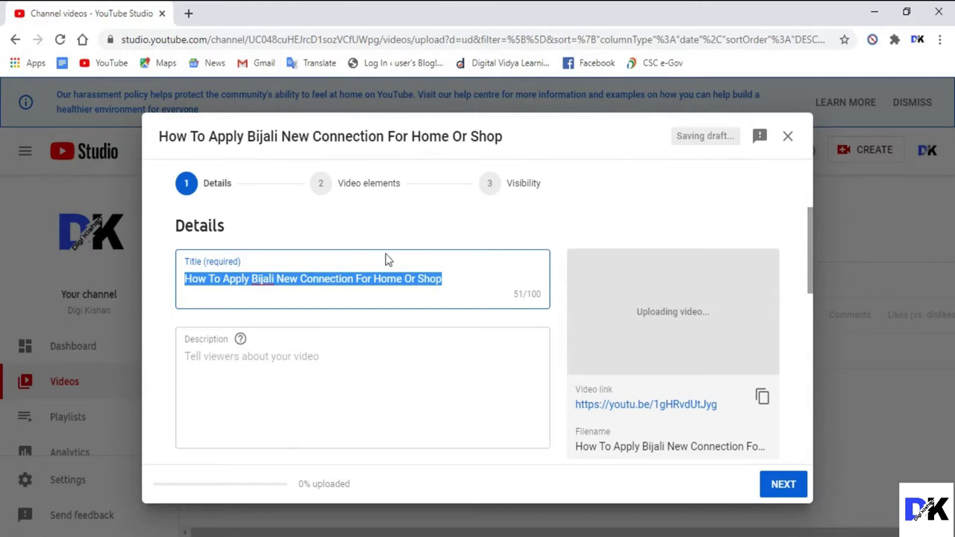
left_click(458, 284)
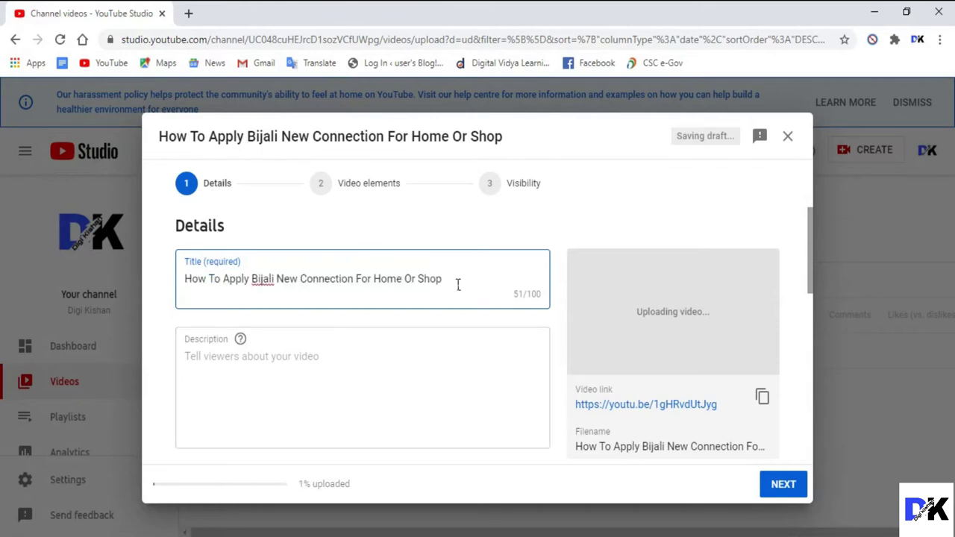
- Place the cursor in the video's description field, then switch to File Explorer and open the New Volume E (F:) drive
left_click(813, 252)
left_click_drag(811, 249, 802, 275)
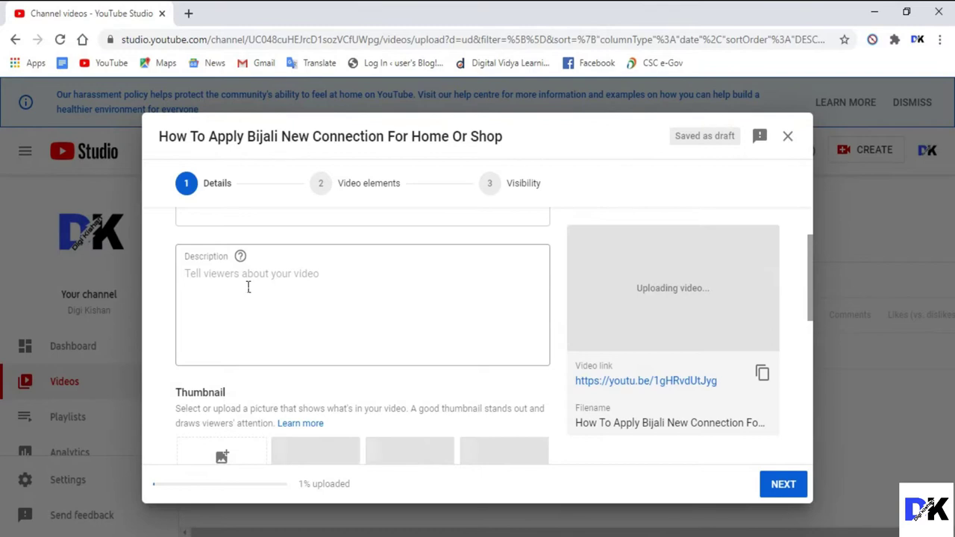
left_click(205, 283)
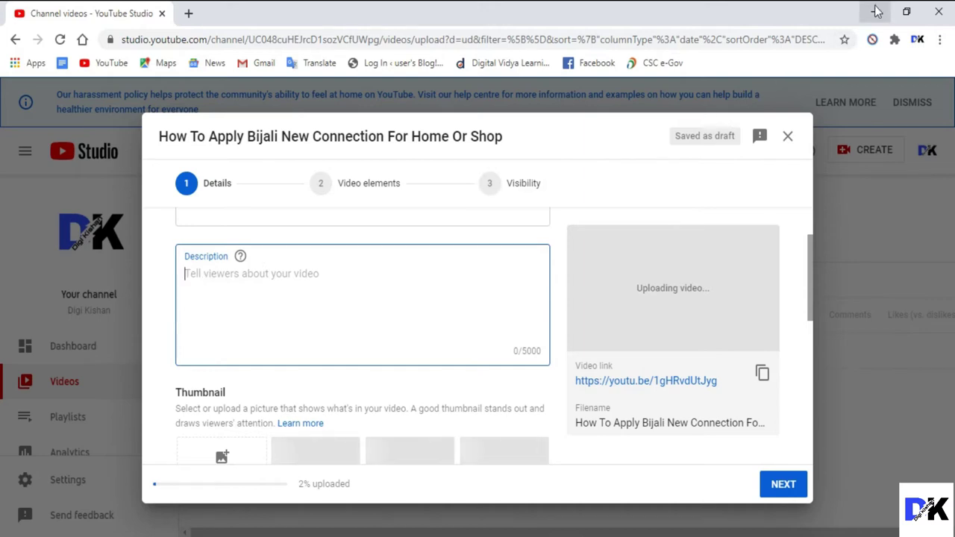
left_click(876, 13)
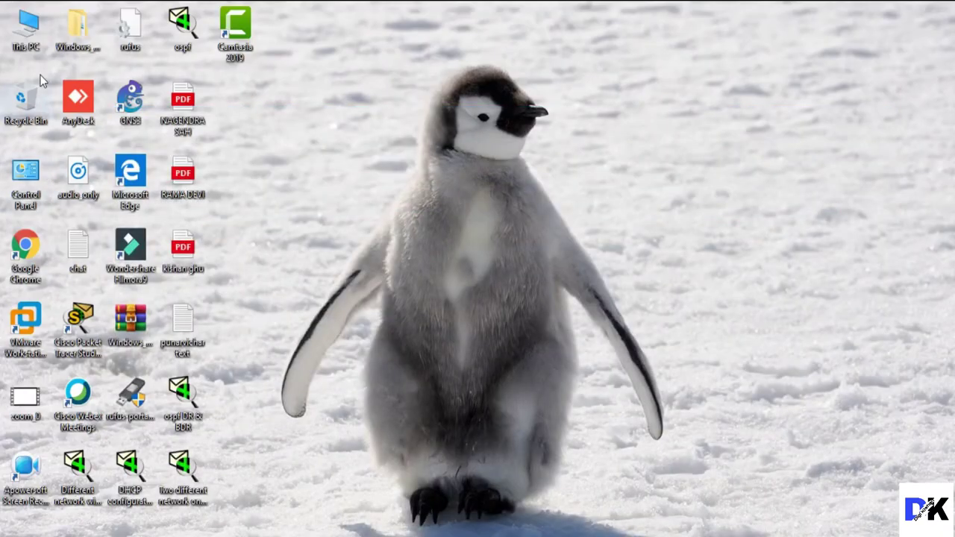
double_click(28, 32)
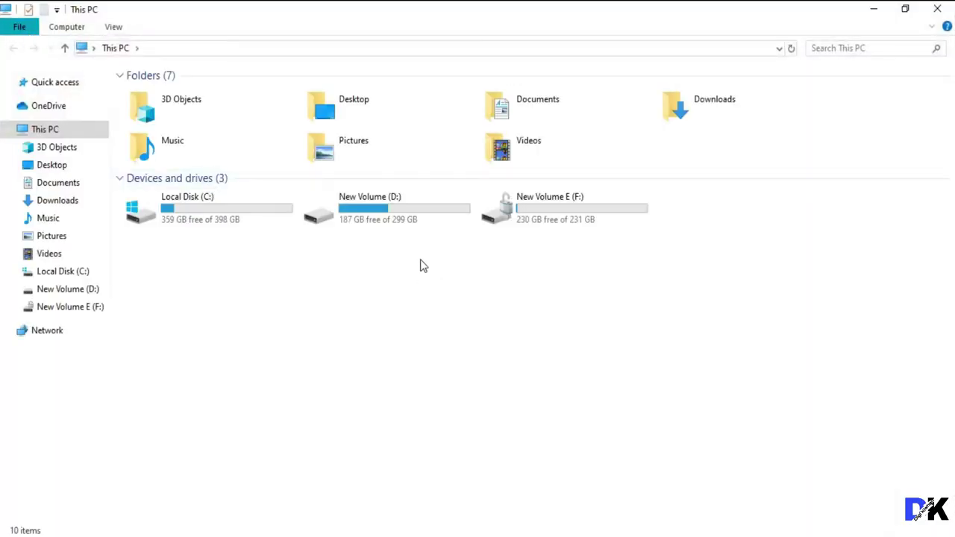
double_click(548, 219)
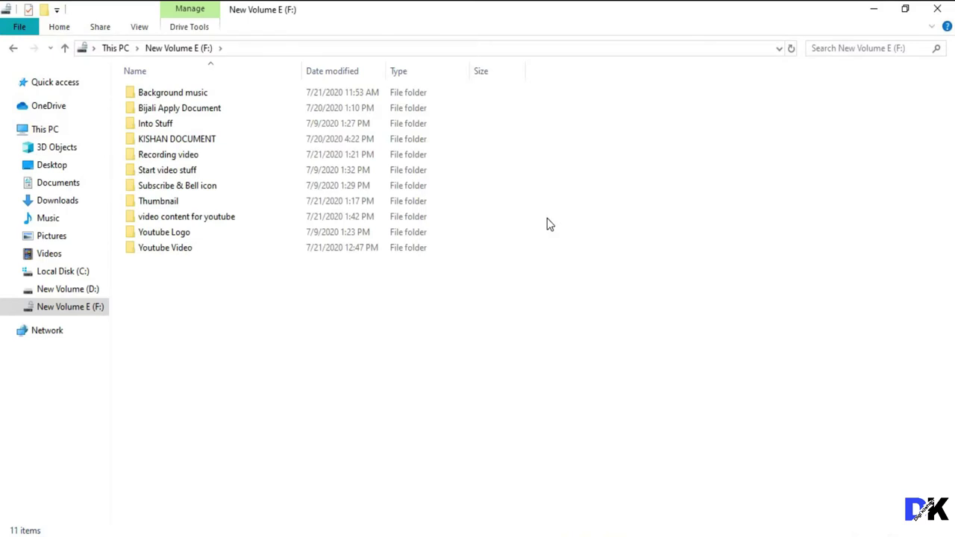
- Move the Into Stuff folder into the Youtube Video folder and refresh the drive listing
left_click_drag(161, 124, 177, 246)
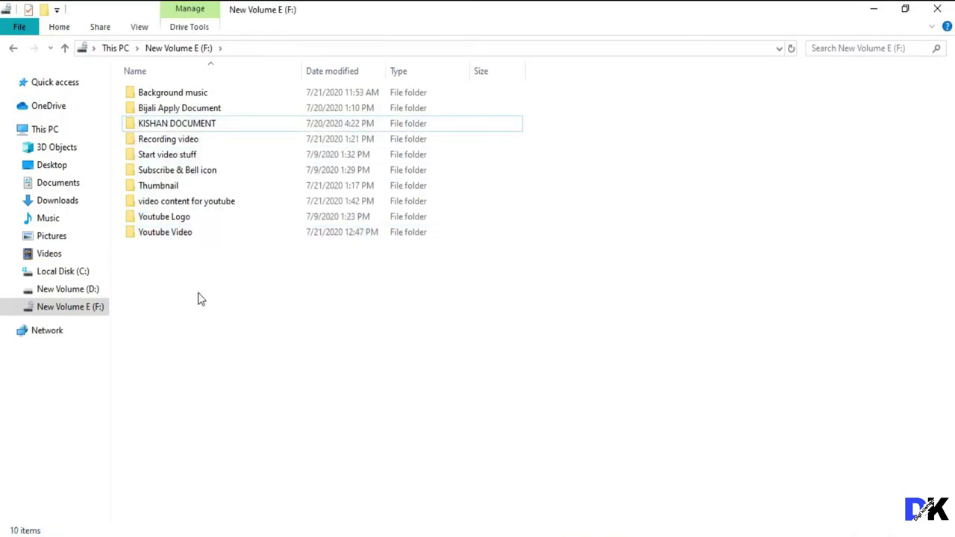
right_click(269, 334)
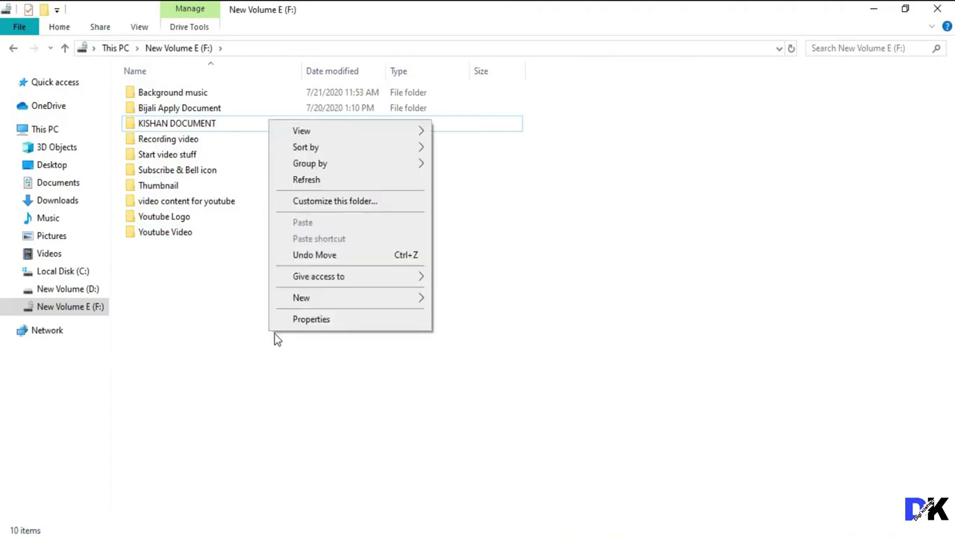
left_click(311, 184)
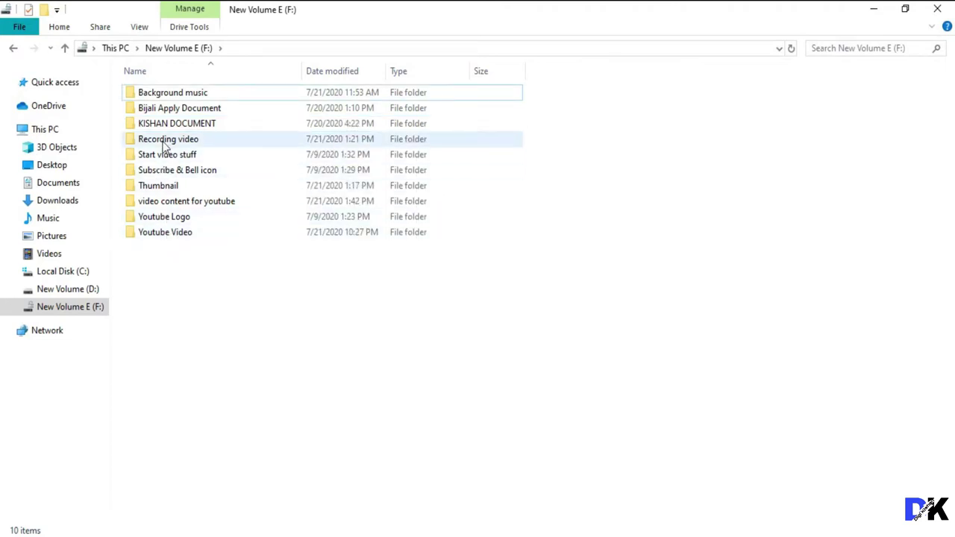
- Copy the whole text of "YouTube Upload Video conten" from the "video content for youtube" folder into the video's description in YouTube Studio
double_click(155, 206)
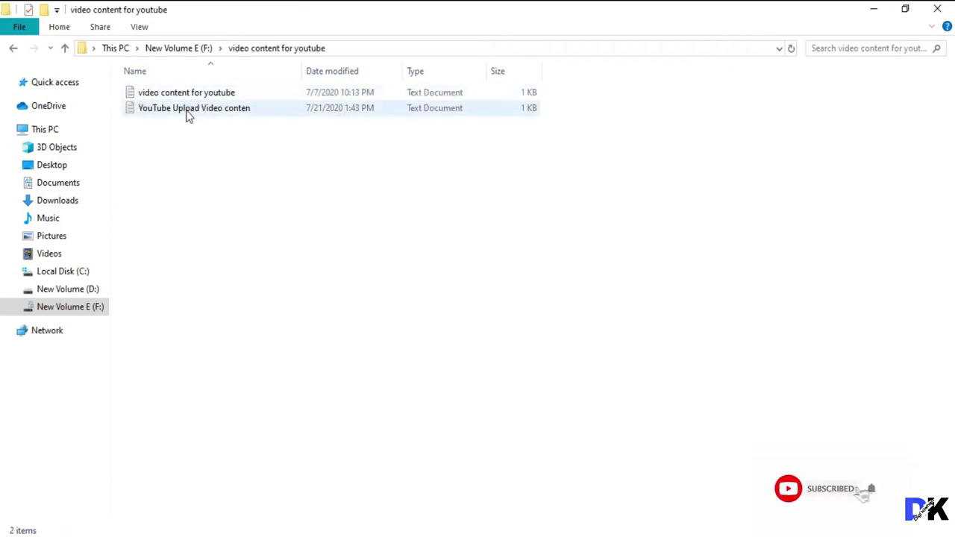
double_click(188, 112)
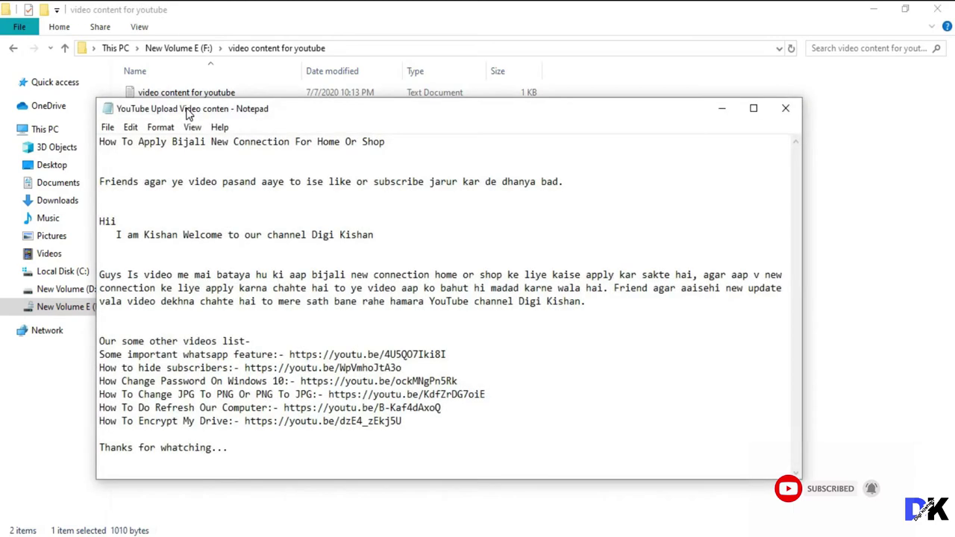
left_click(754, 108)
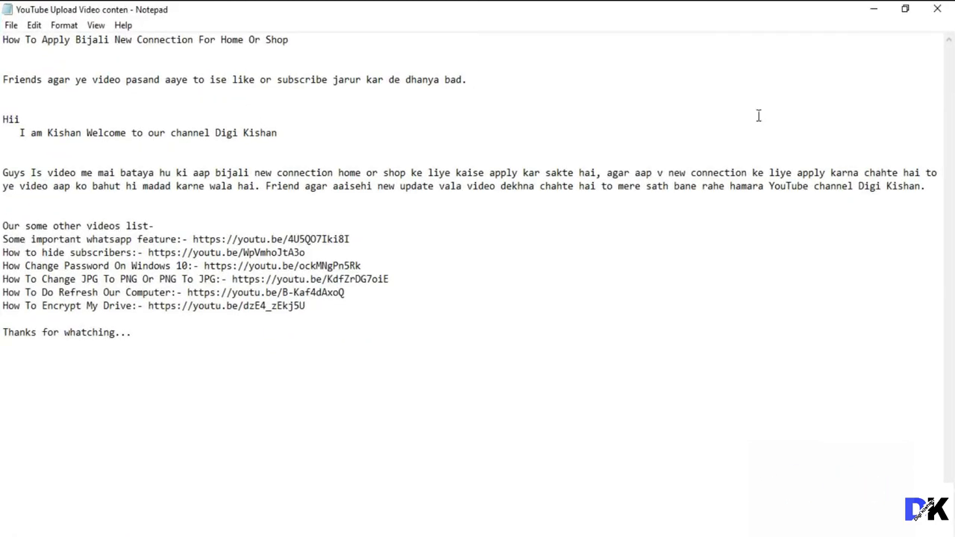
key("ctrl+a")
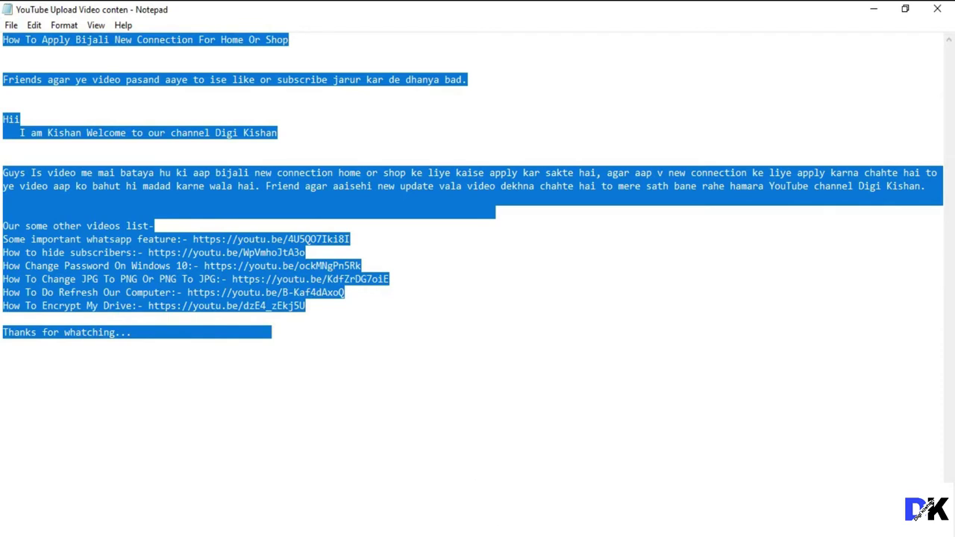
left_click(507, 531)
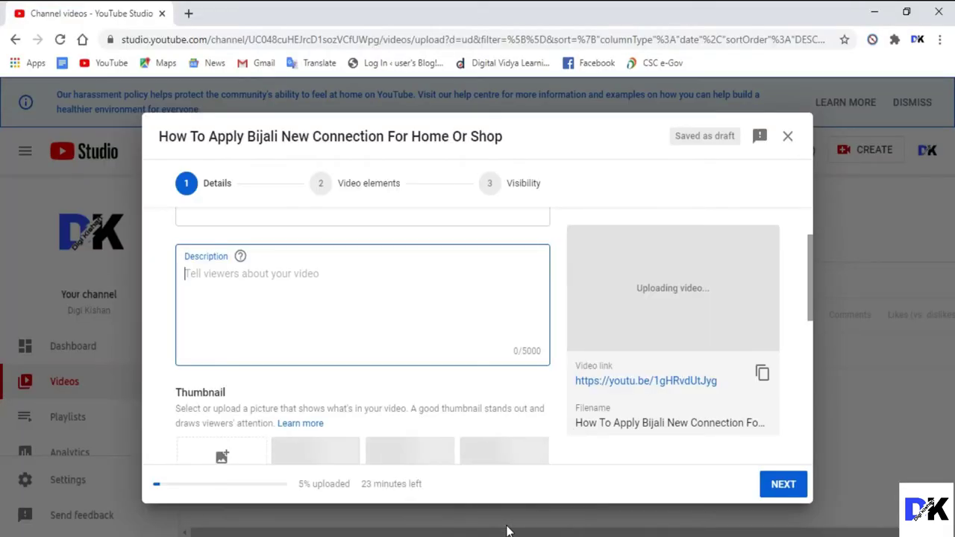
key("ctrl+v")
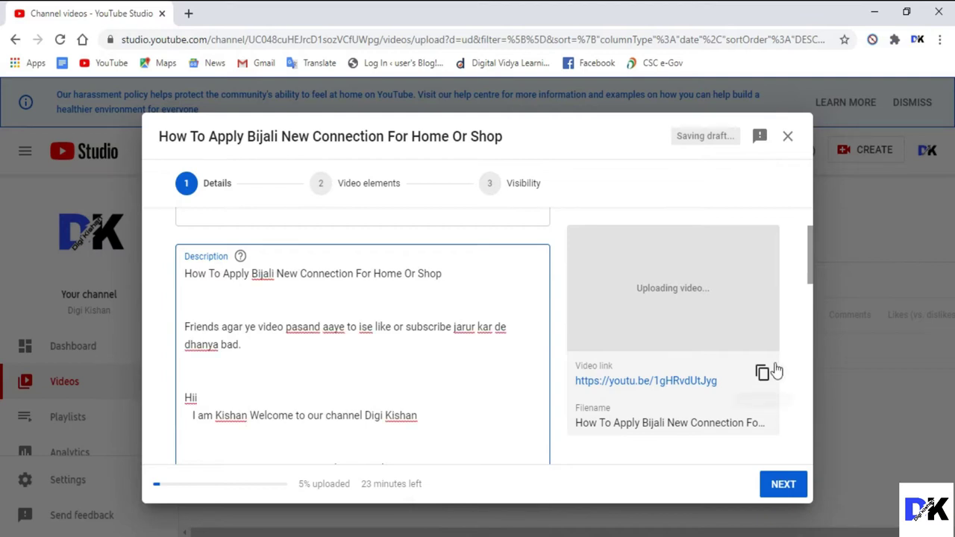
- Upload the Thumbnail 7 image from the Thumbnail folder on drive F: as the video's custom thumbnail
left_click_drag(813, 273, 813, 391)
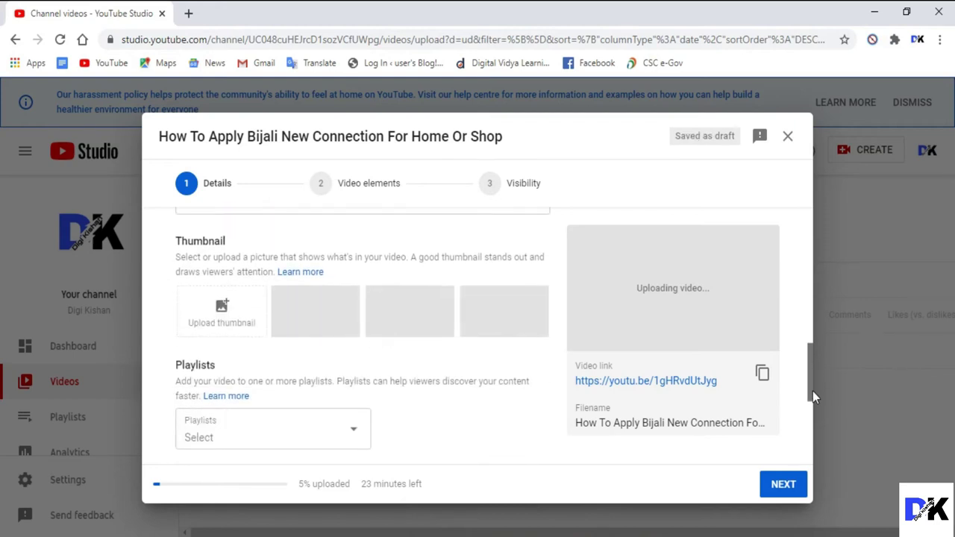
left_click(226, 310)
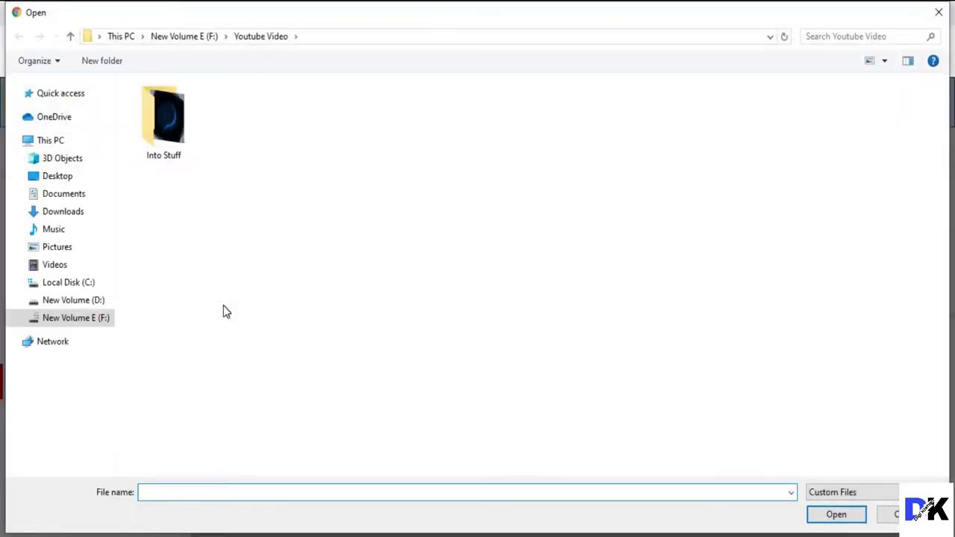
left_click(96, 319)
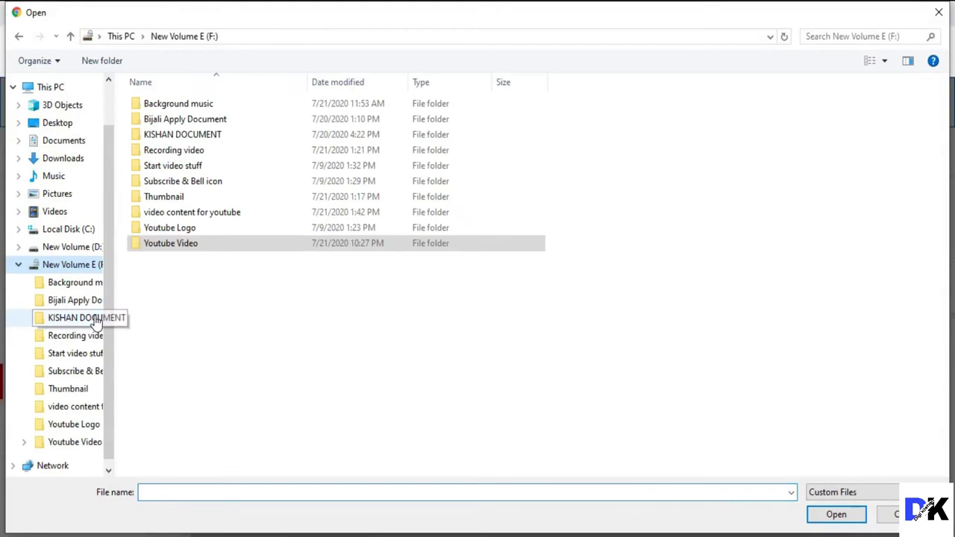
left_click(171, 201)
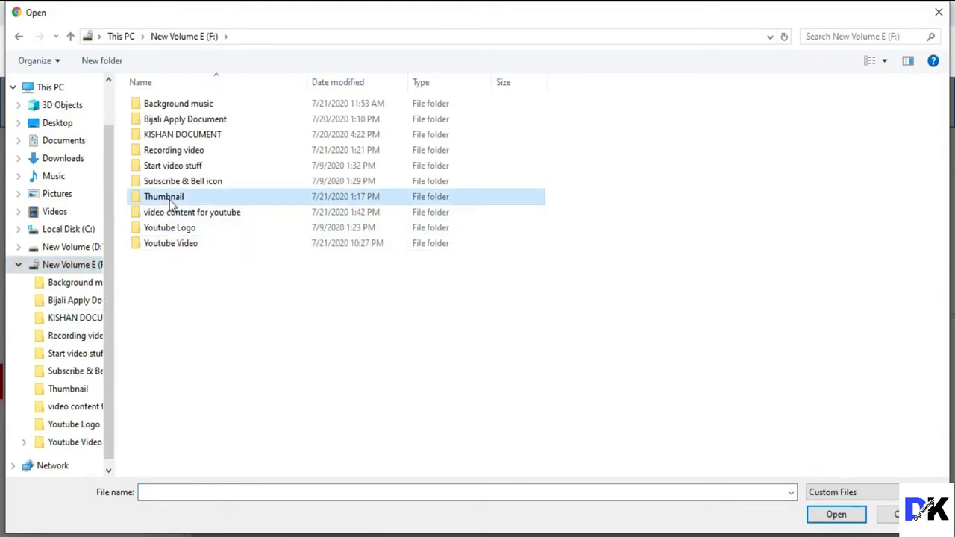
double_click(170, 201)
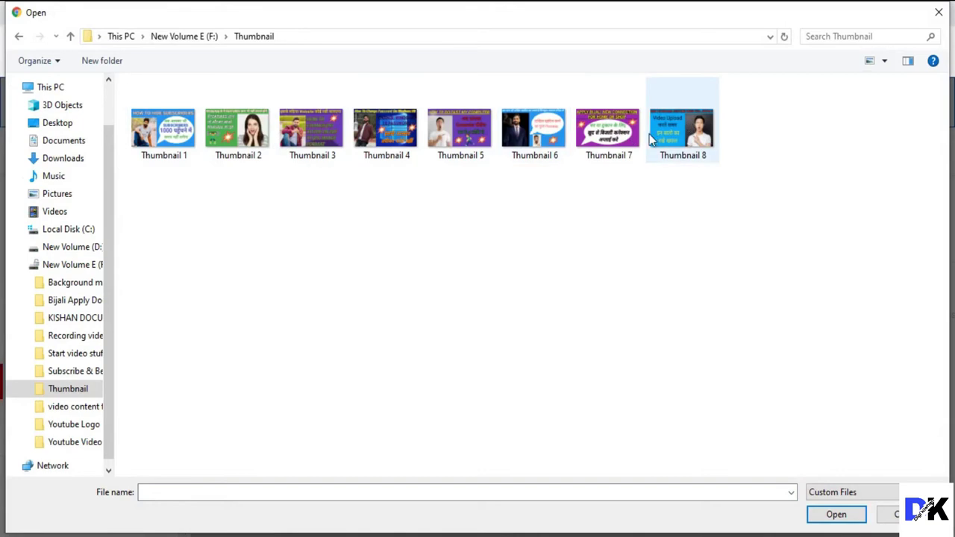
double_click(622, 133)
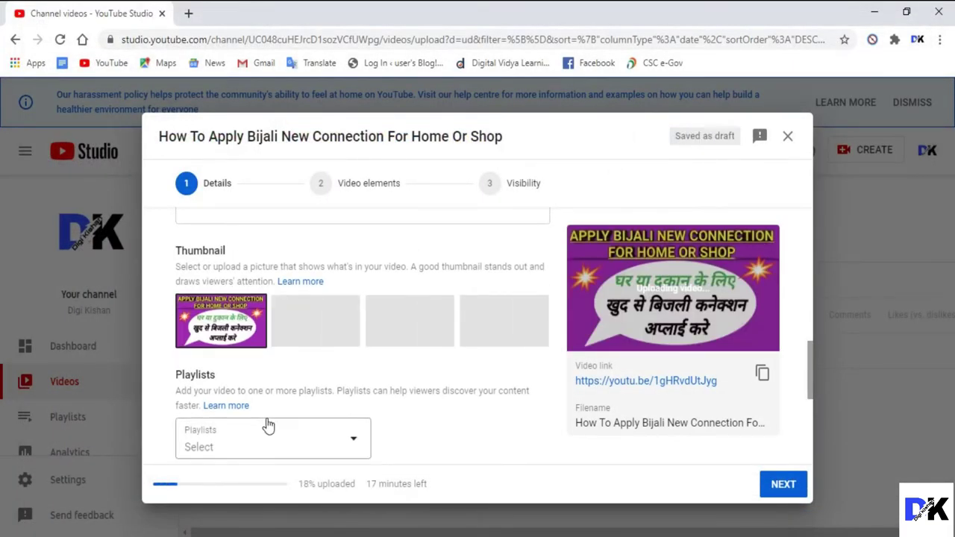
- Set the video's audience to "No, it's not made for kids"
left_click_drag(811, 386, 810, 409)
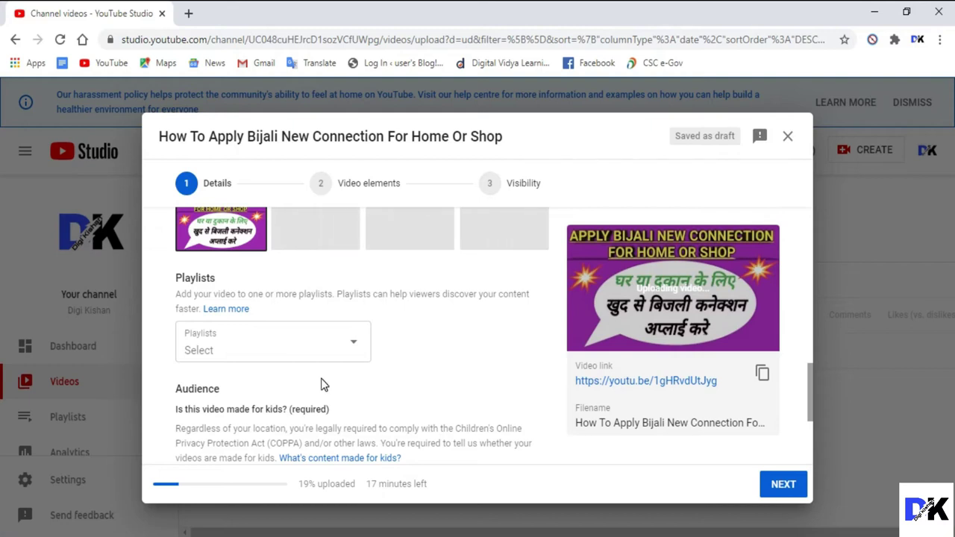
left_click_drag(810, 391, 809, 420)
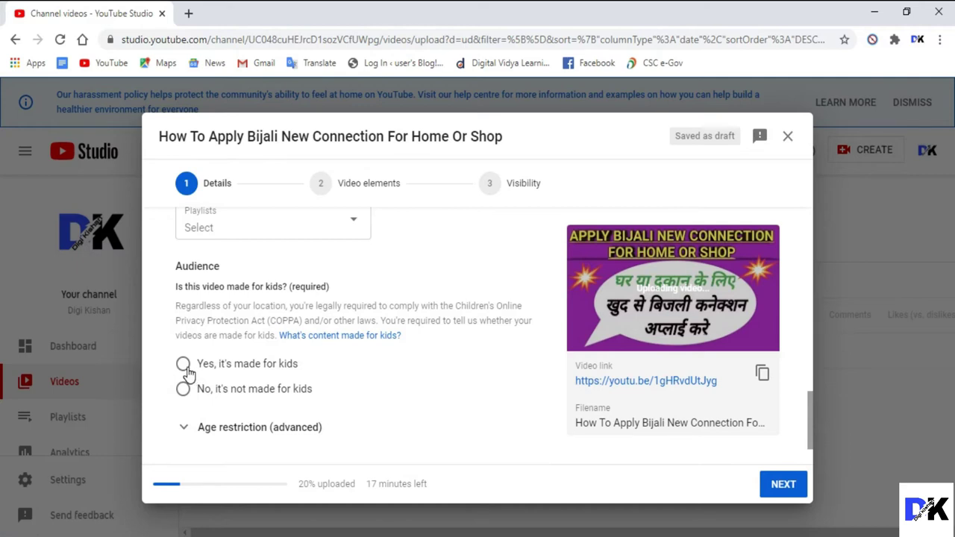
left_click(185, 391)
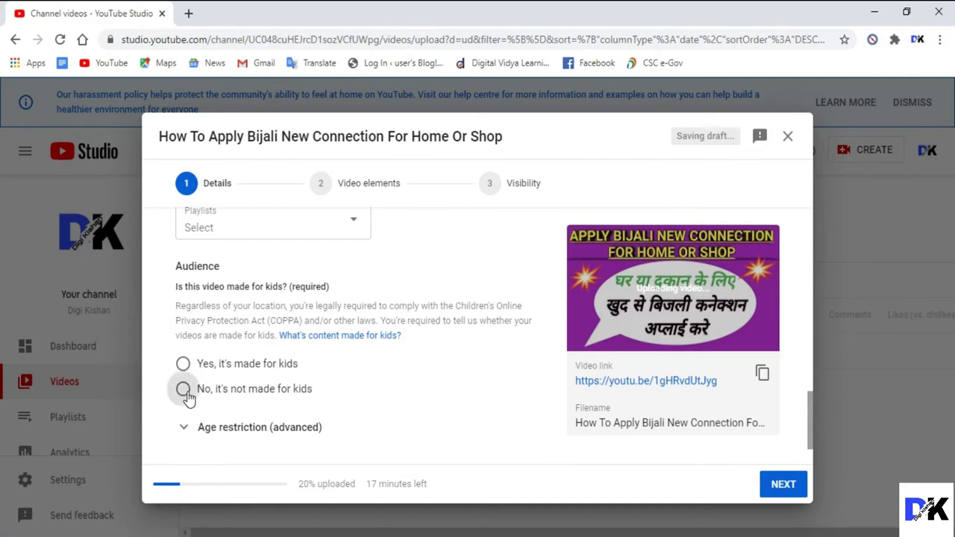
- Show the additional video options and add tags including "how to apply bijali new connection" and "dukan ke liye bijali new connection kaise kare"
left_click_drag(806, 404, 810, 428)
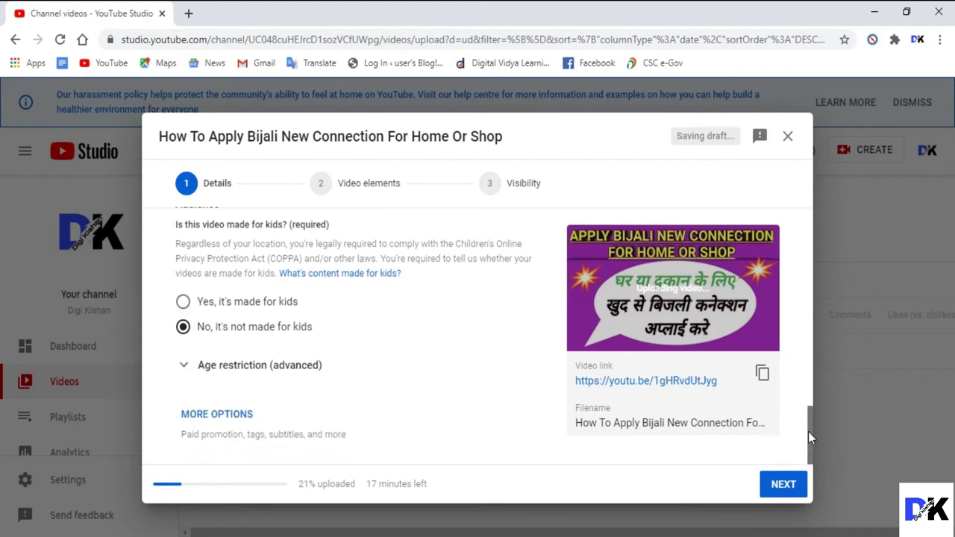
left_click(219, 415)
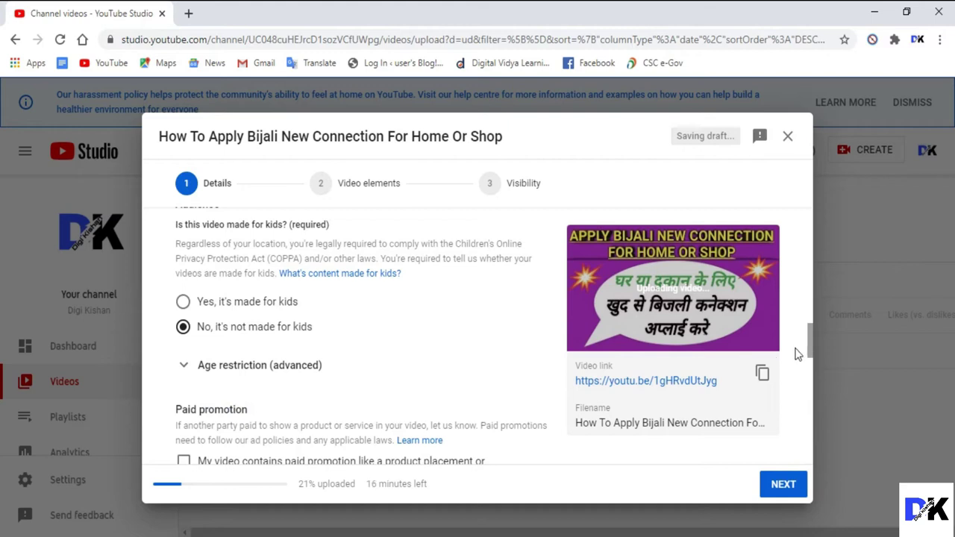
left_click_drag(809, 347, 808, 371)
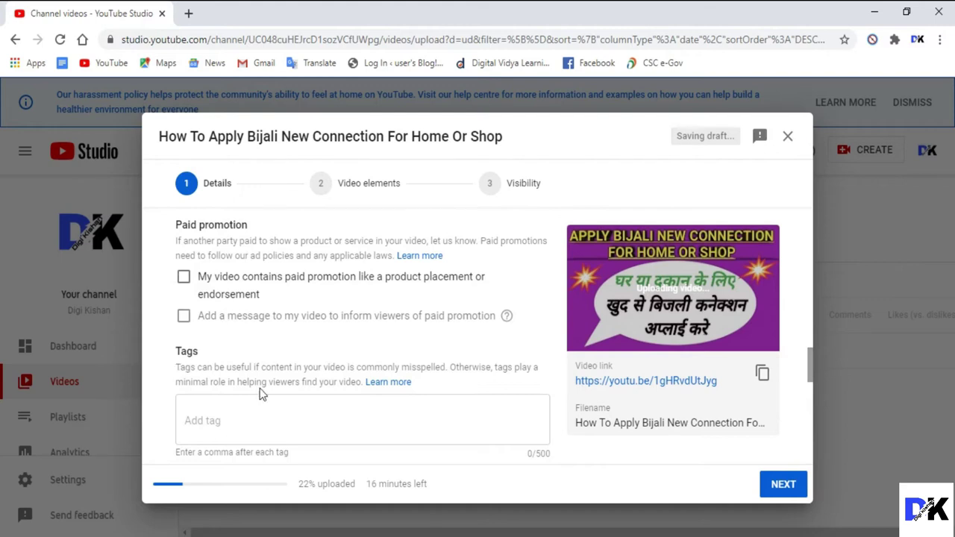
left_click(214, 419)
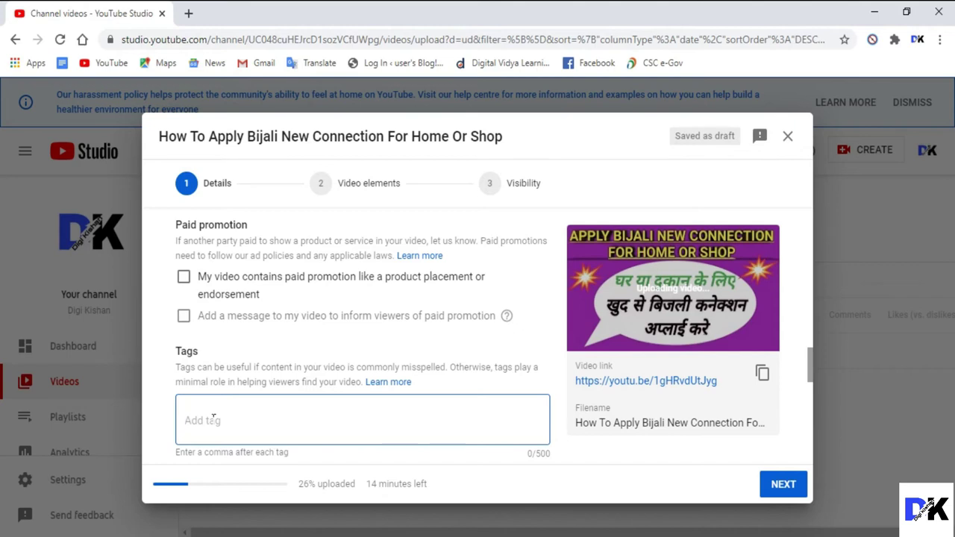
type("how to appl")
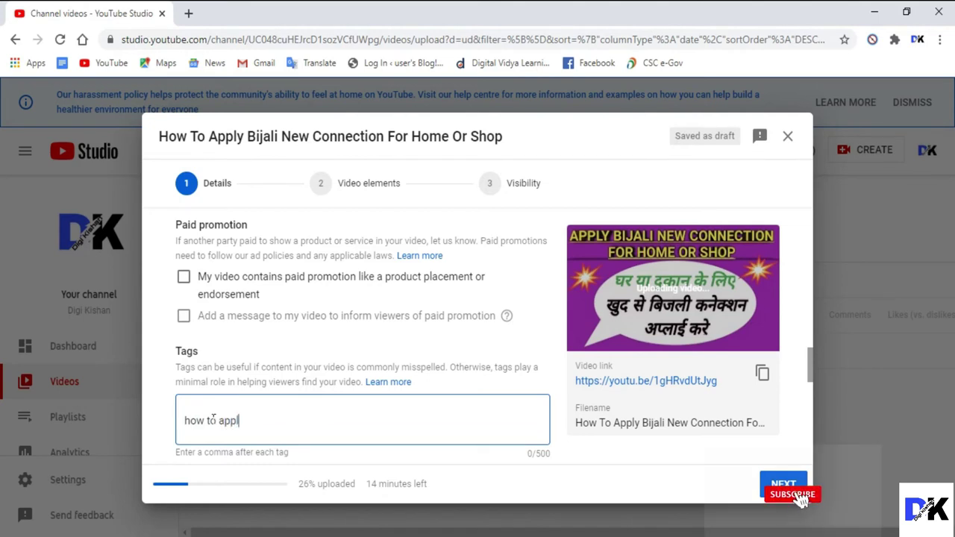
type("y bija")
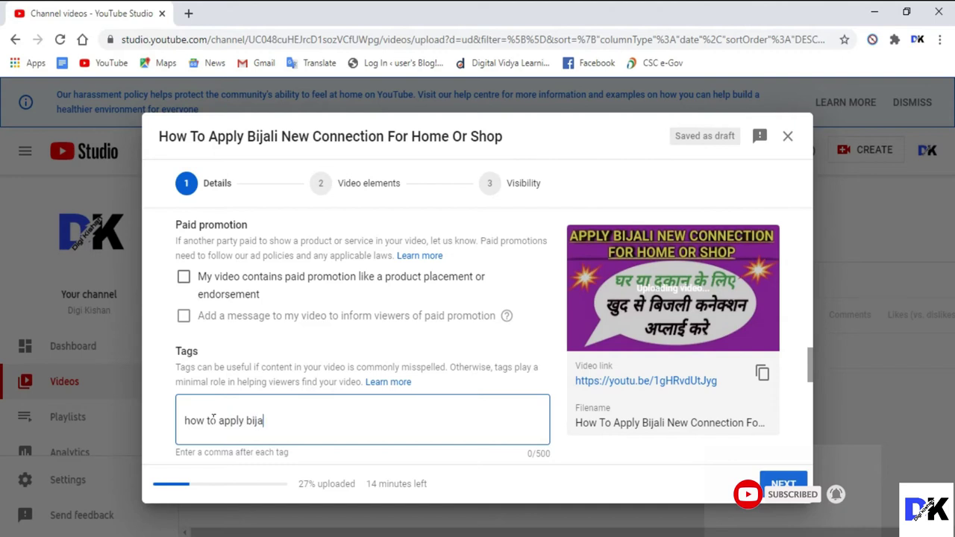
type("li ")
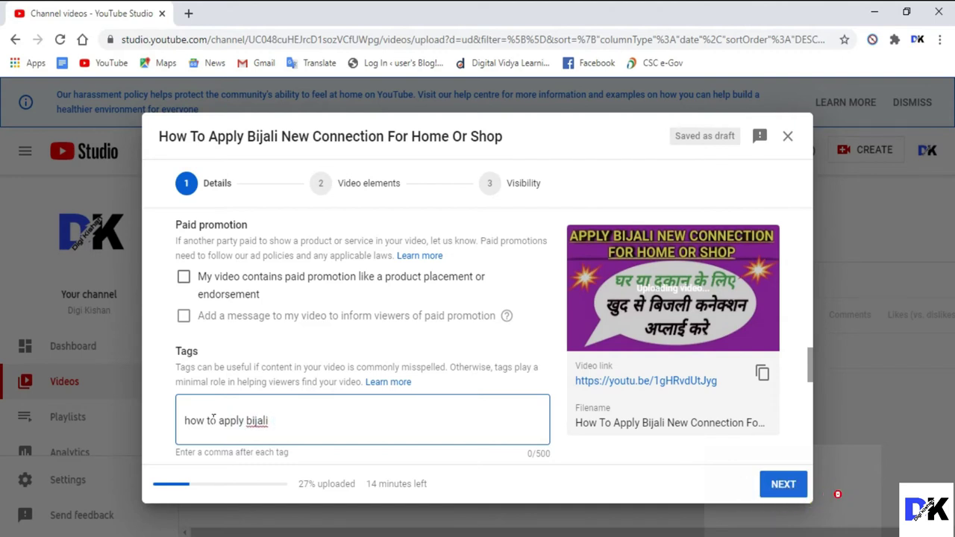
type("new connection")
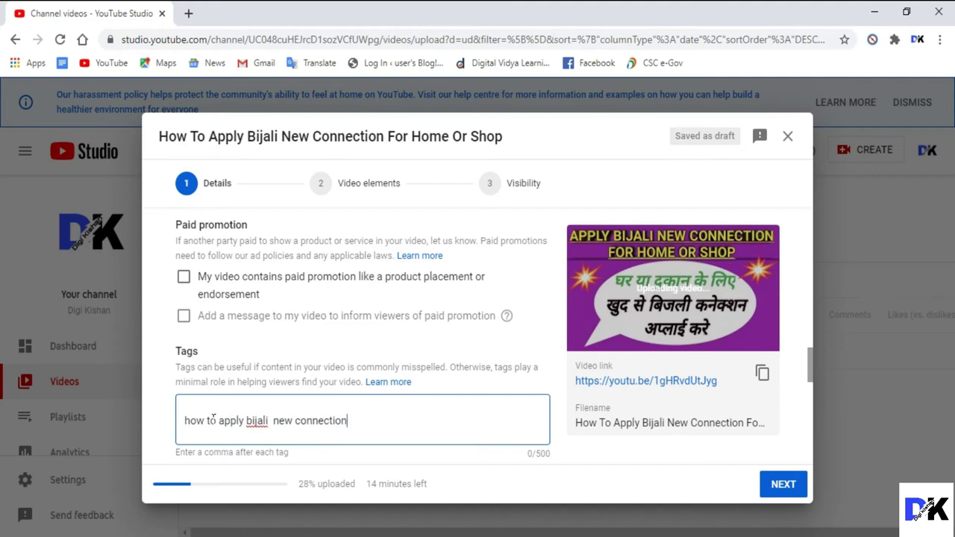
type(",")
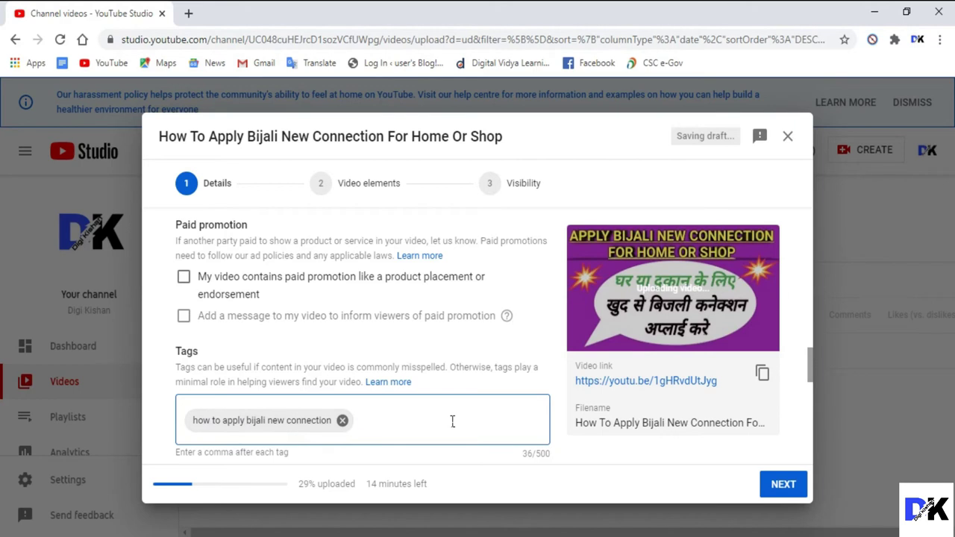
type("bijali new connection kaise kare")
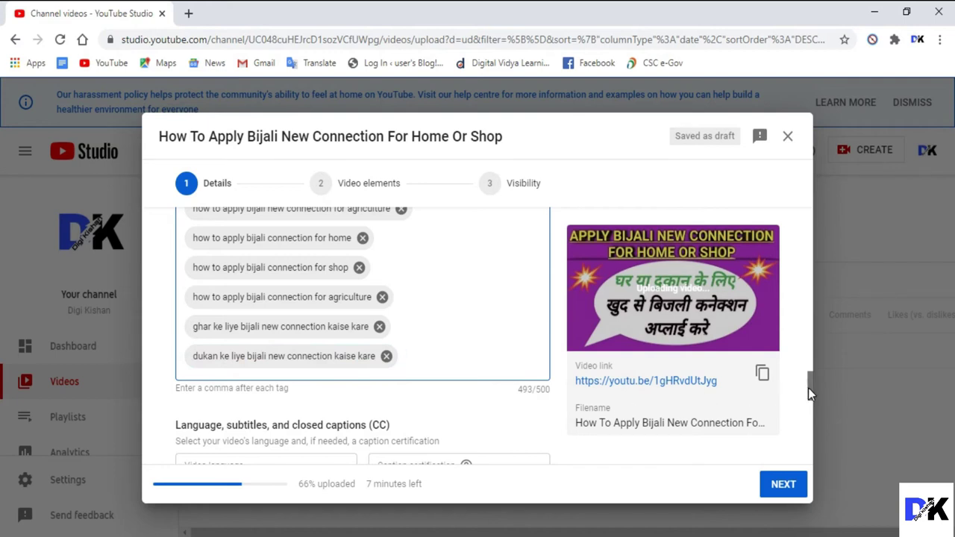
- Set the video's recording date to Jul 21, 2020 and its location to India
left_click_drag(809, 388, 809, 403)
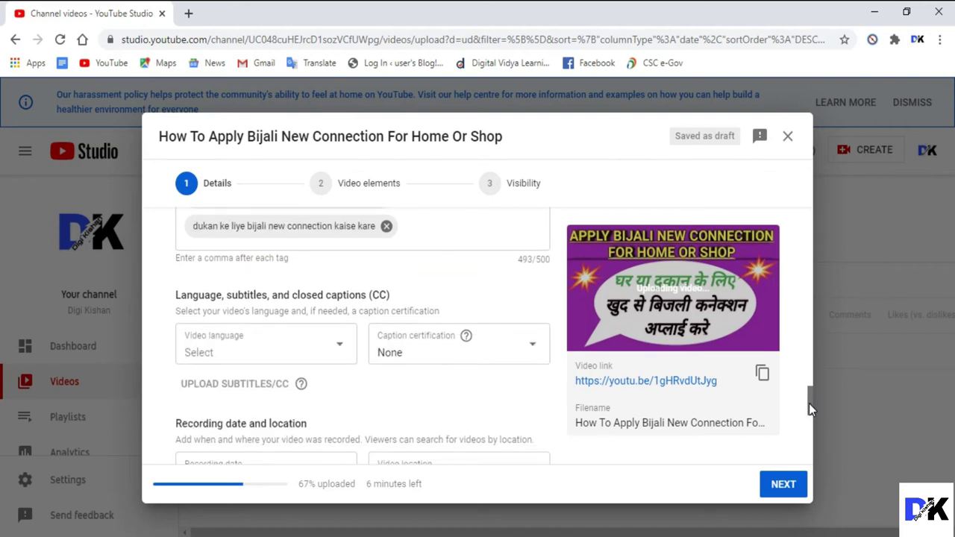
left_click_drag(809, 404, 809, 416)
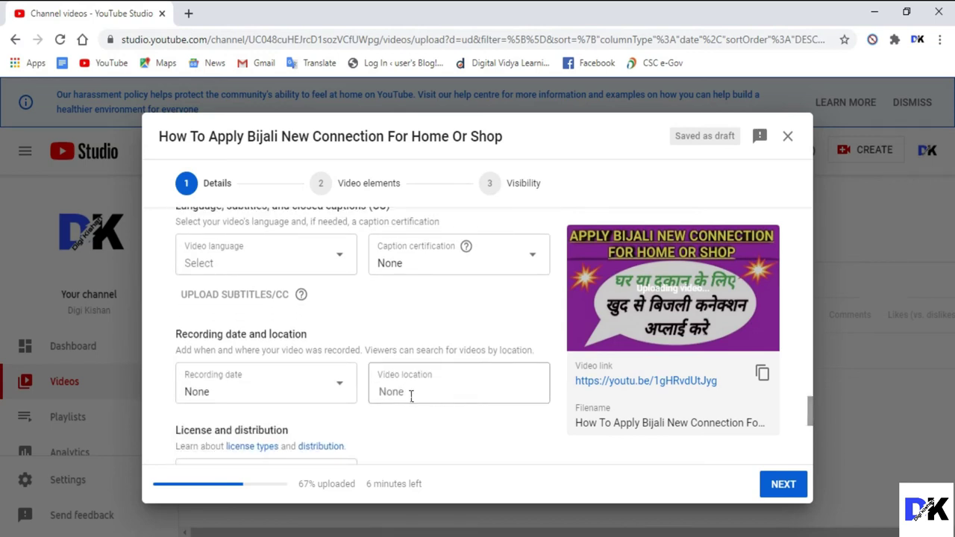
left_click(342, 387)
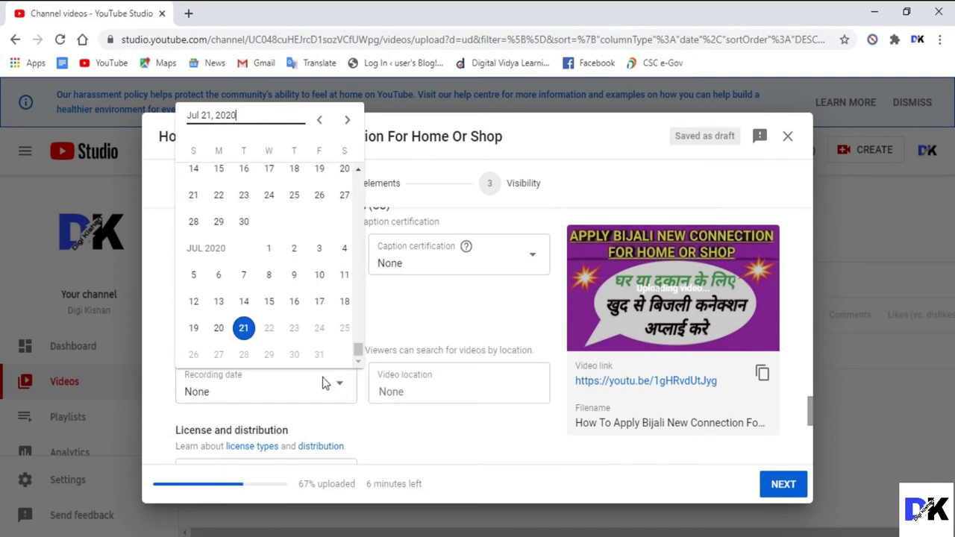
left_click(244, 327)
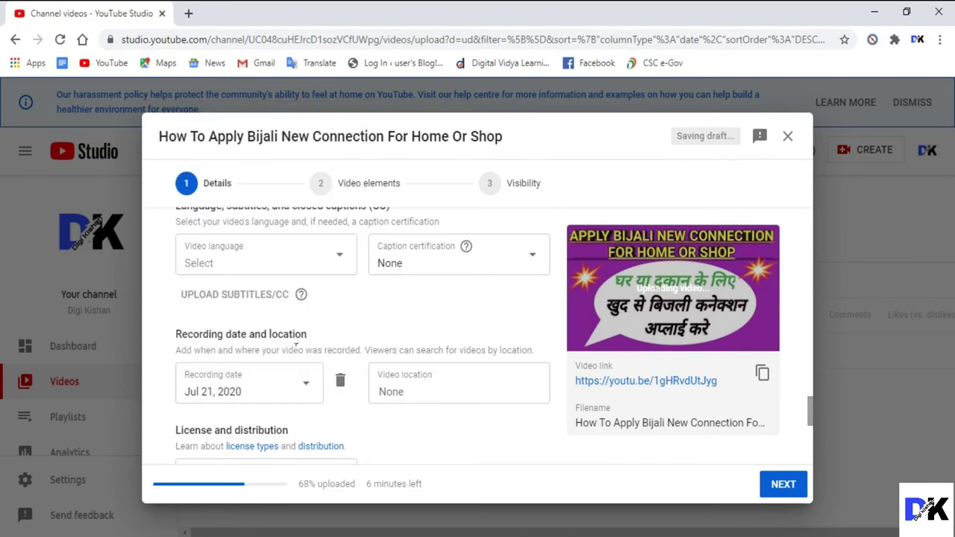
left_click(432, 388)
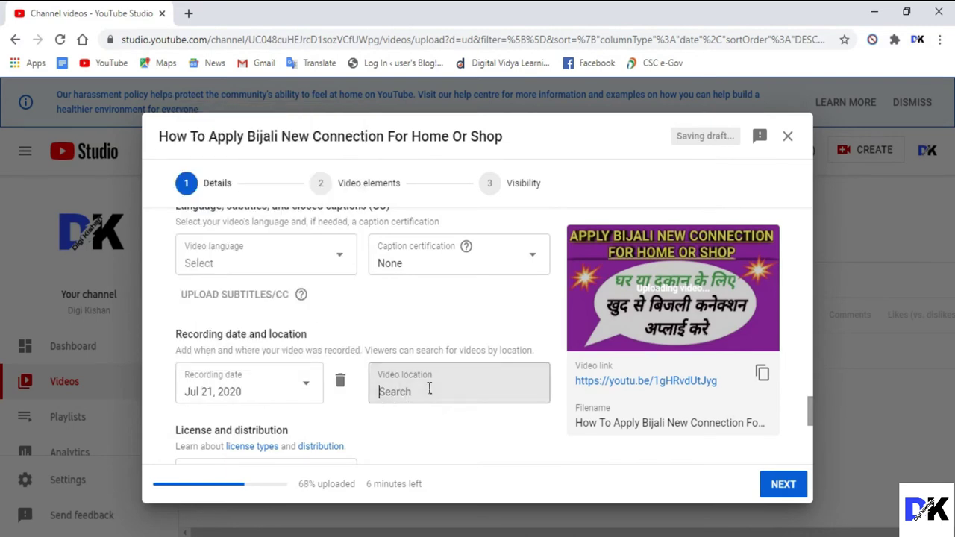
type("i")
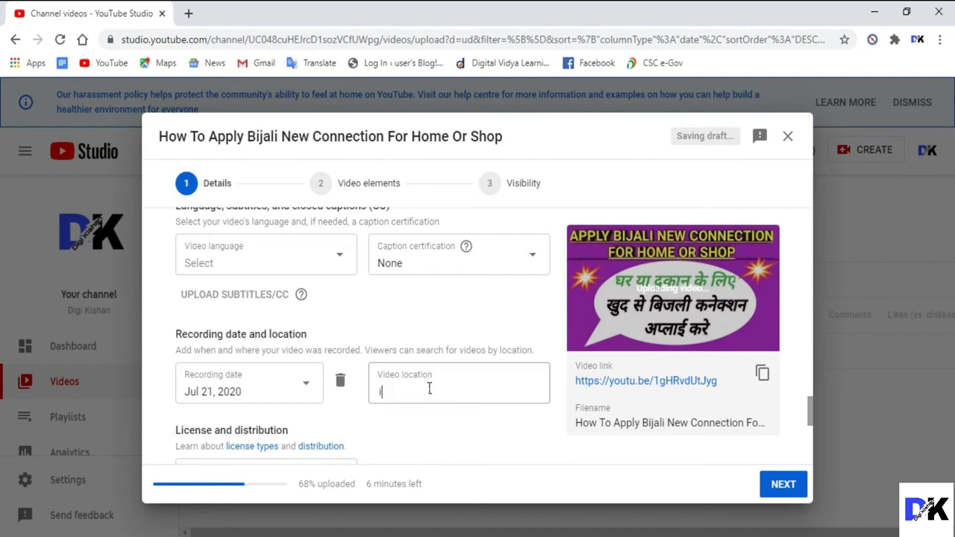
type("ndi")
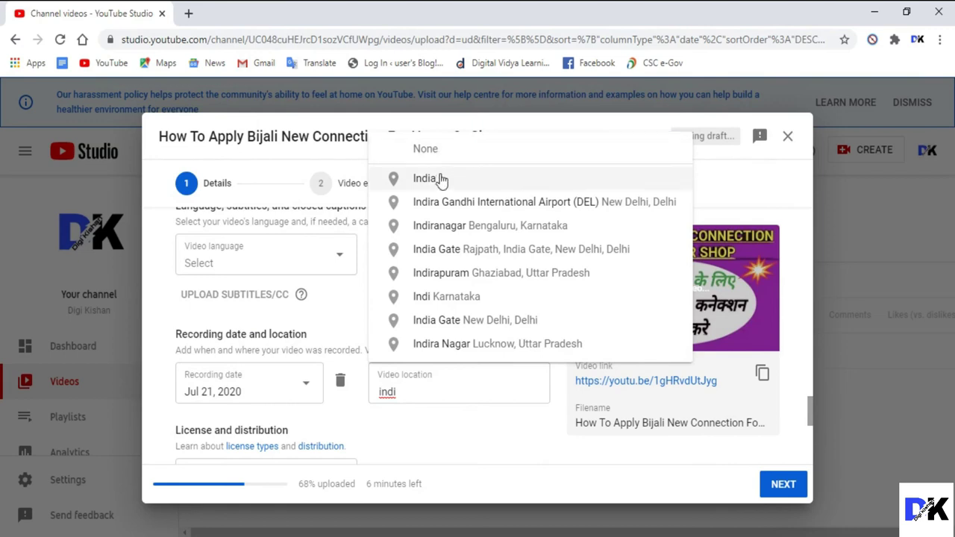
left_click(441, 180)
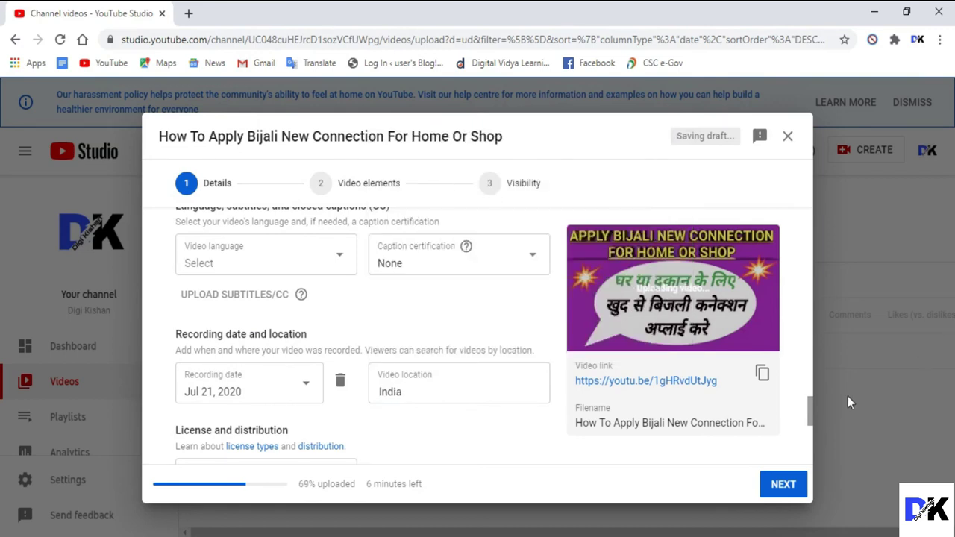
- Set the video's license to Creative Commons - Attribution and review the category choices, leaving Science & Technology selected
left_click_drag(811, 408, 811, 426)
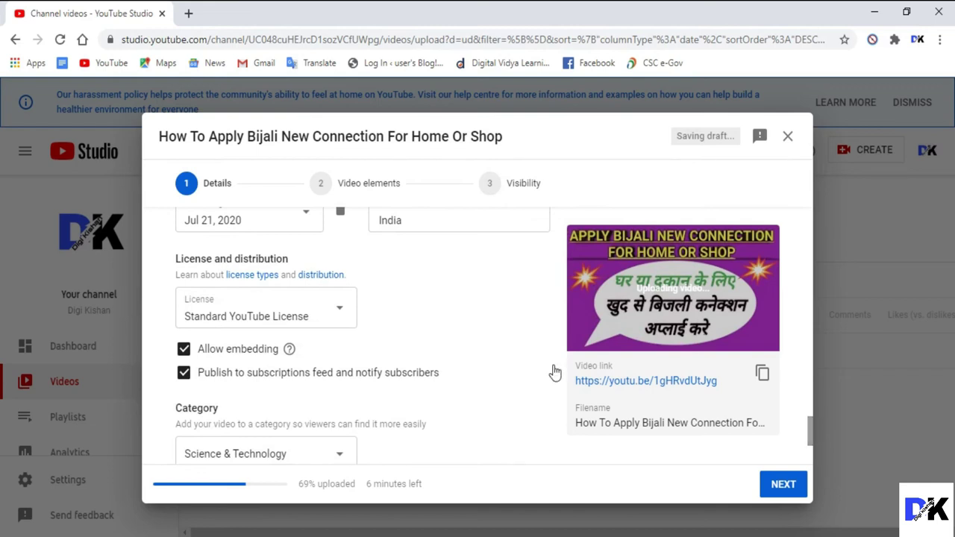
left_click(345, 316)
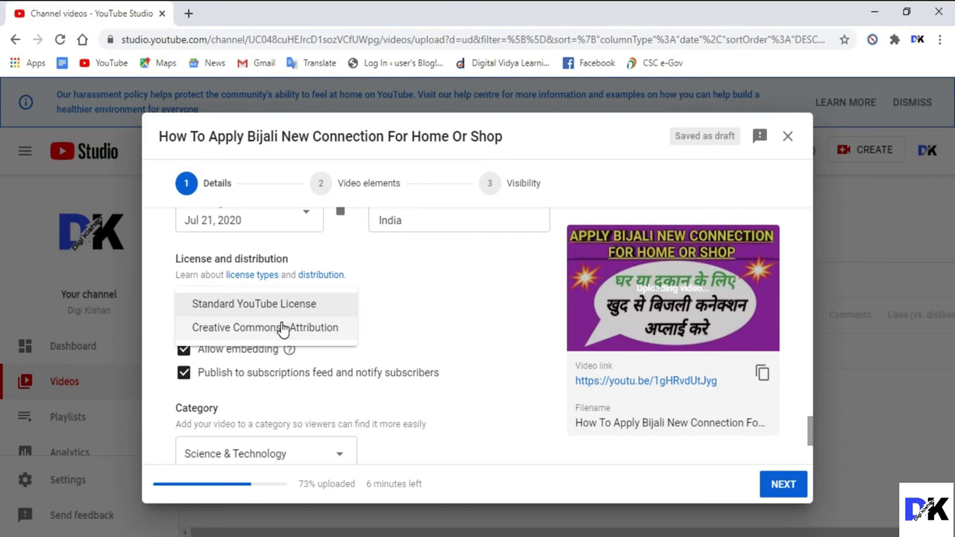
left_click(261, 329)
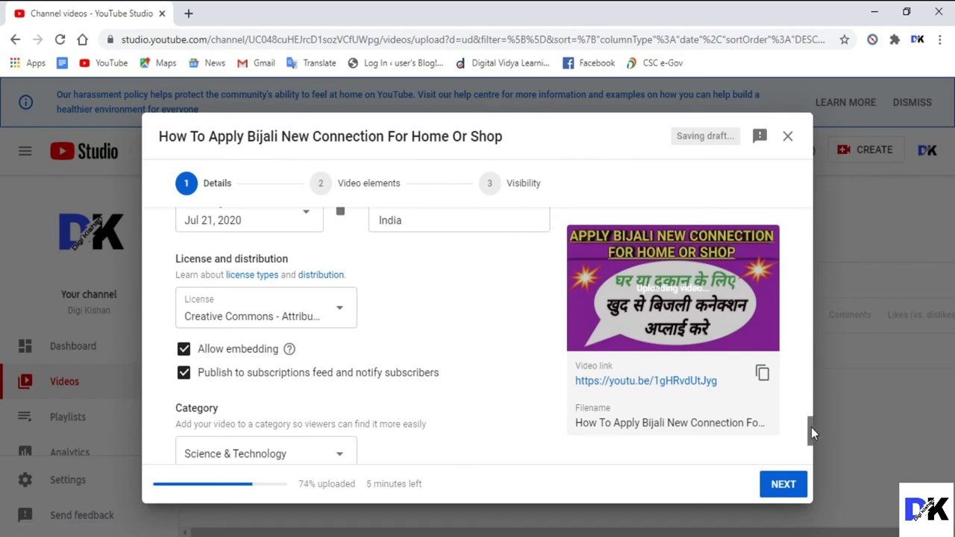
left_click_drag(811, 430, 811, 442)
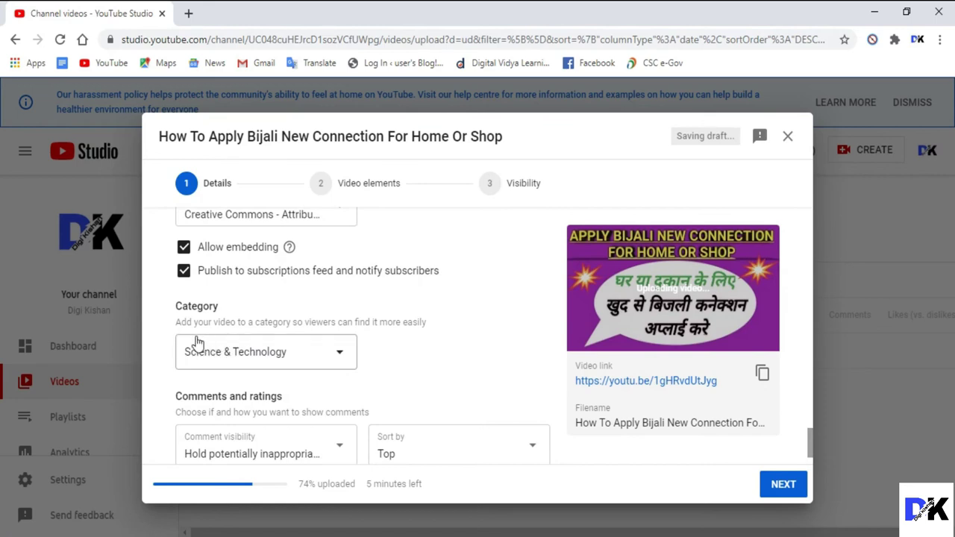
left_click(340, 359)
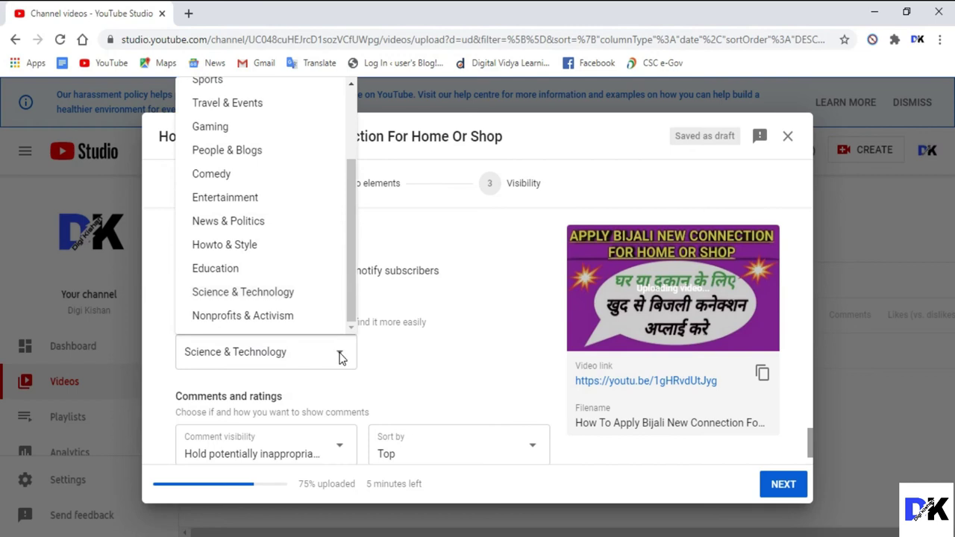
left_click(344, 358)
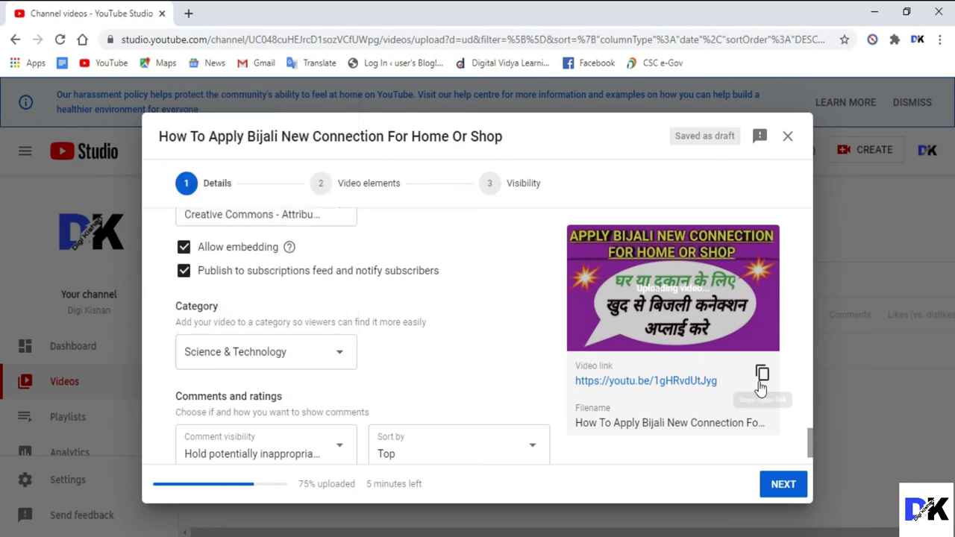
- Finish the video details and skip the end screen and cards to reach the visibility settings
left_click_drag(809, 432, 809, 441)
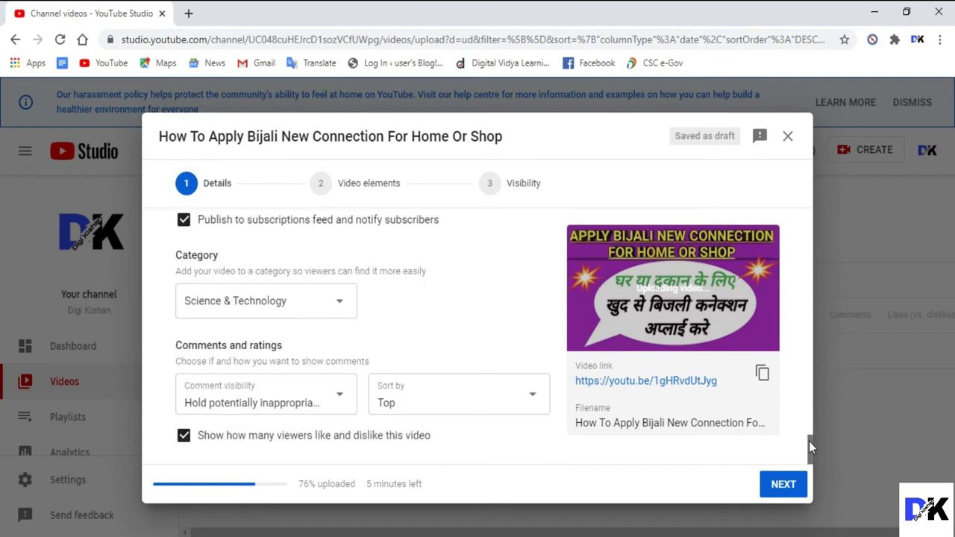
left_click(786, 484)
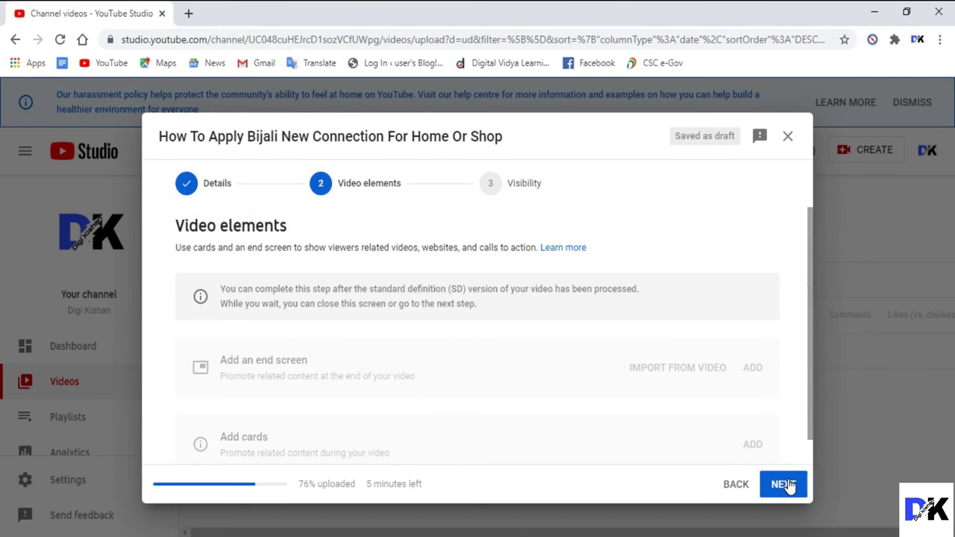
left_click(787, 485)
- Set the video's visibility to Public, publish it and close the video processing notice
mouse_move(809, 321)
left_mouse_down()
mouse_move(809, 412)
mouse_move(811, 332)
left_mouse_up()
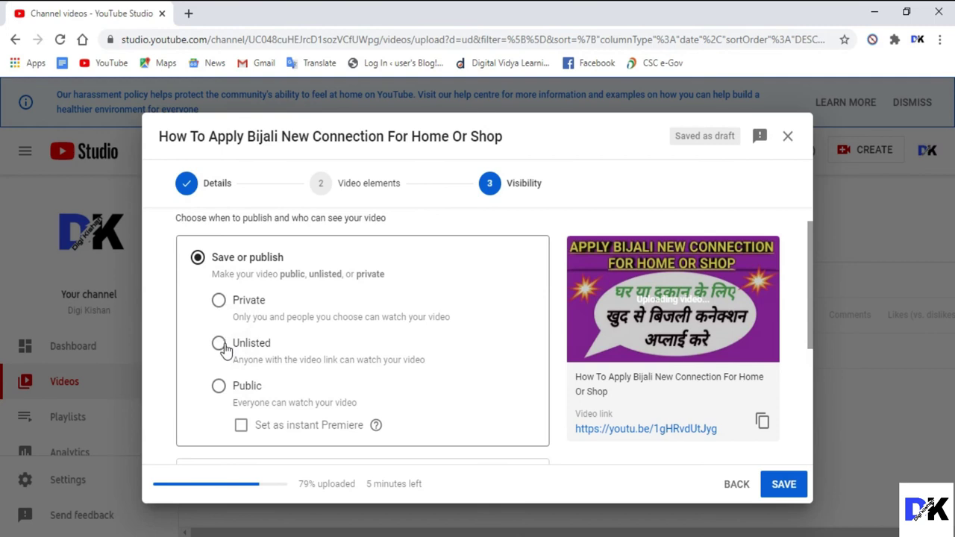
left_click(219, 388)
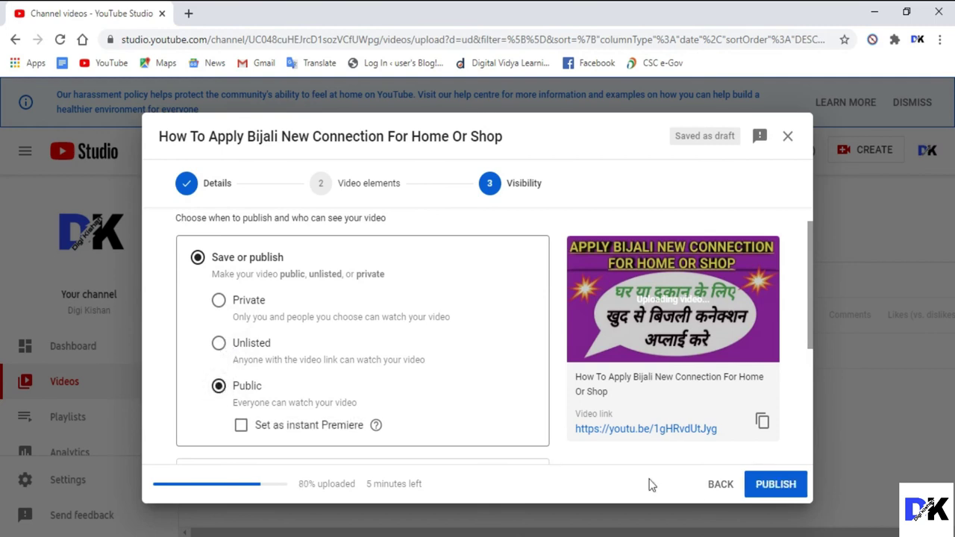
left_click(764, 490)
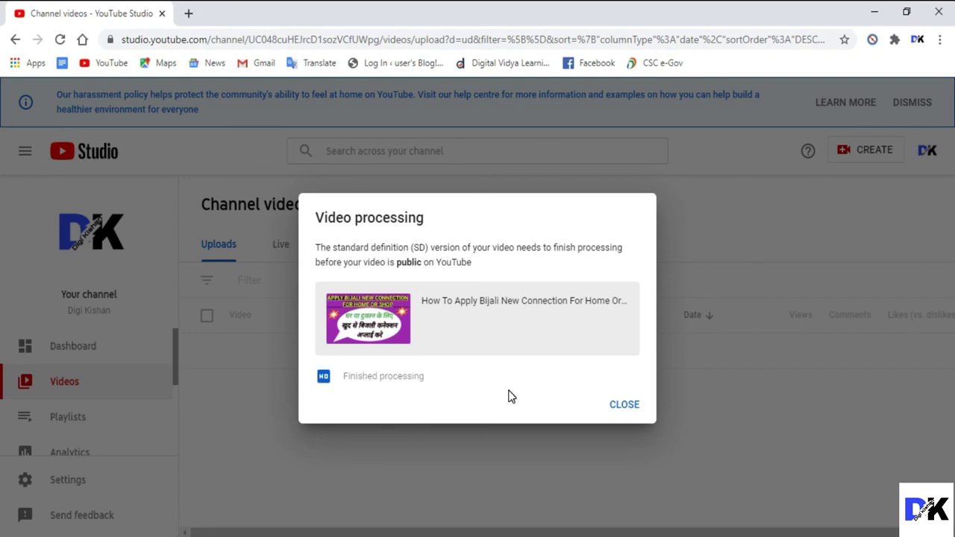
left_click(635, 411)
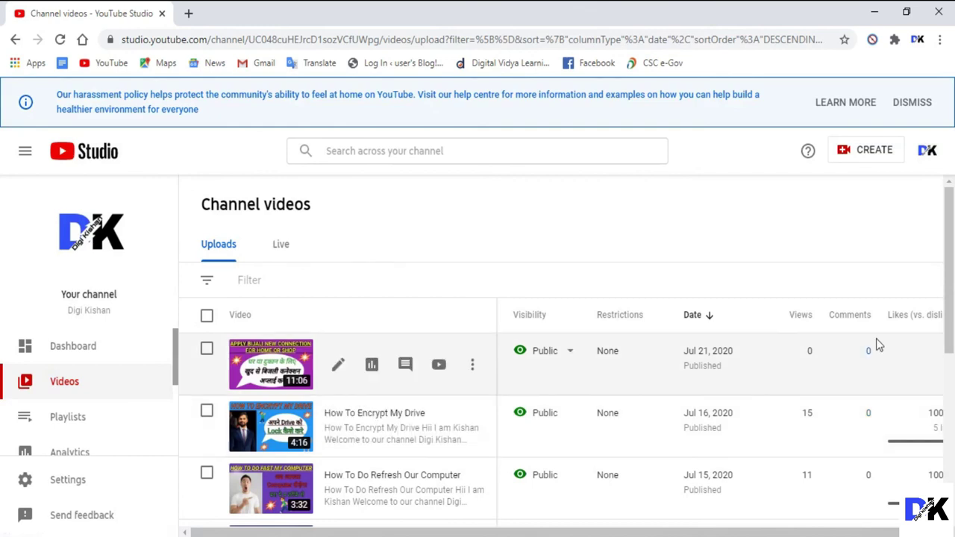
left_click_drag(951, 300, 951, 279)
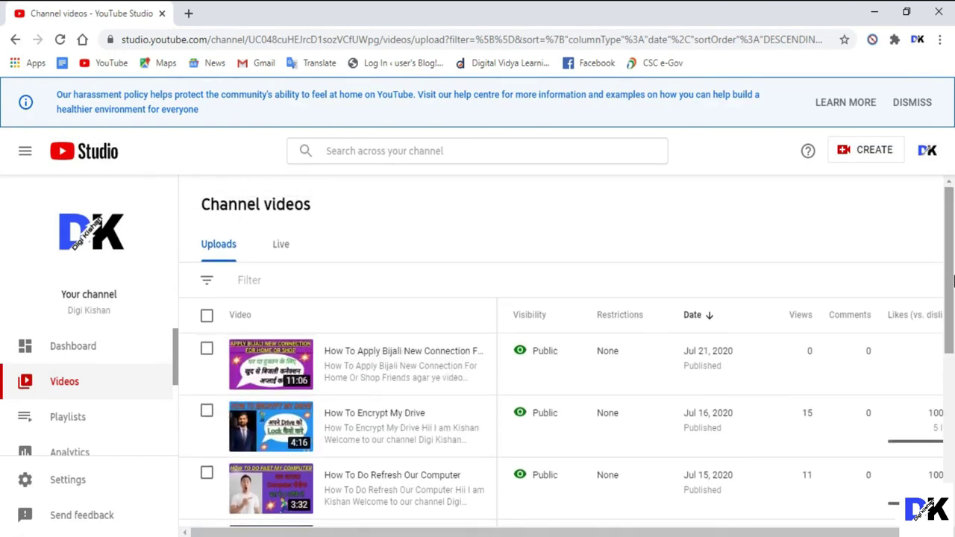